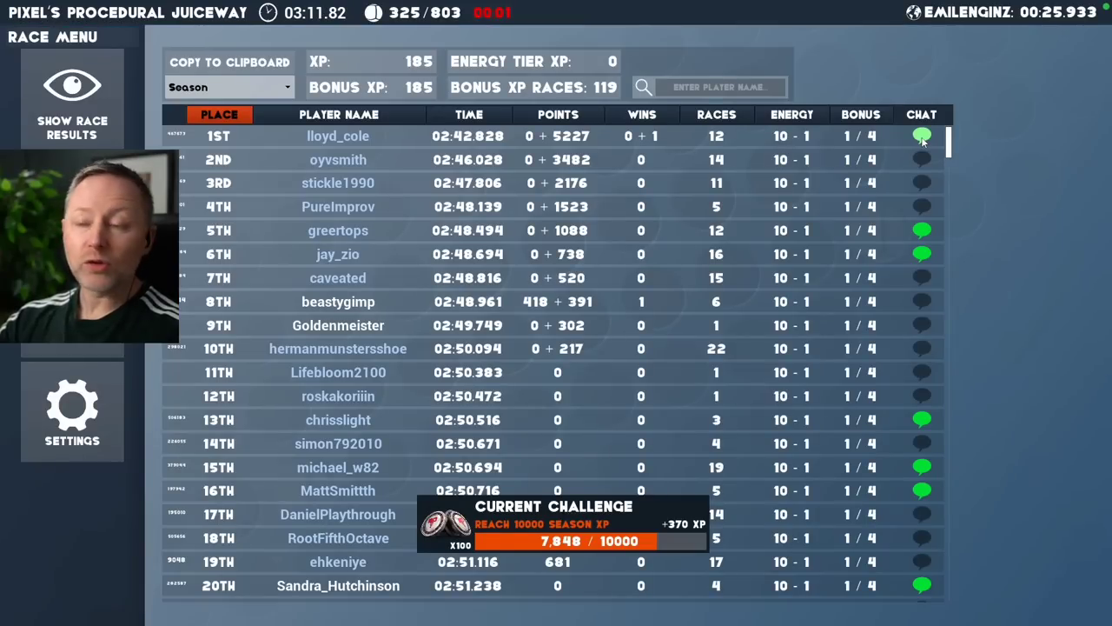
# Open the race leader's chat bubble in the Pixel's Procedural Juiceway results.
pyautogui.click(923, 136)
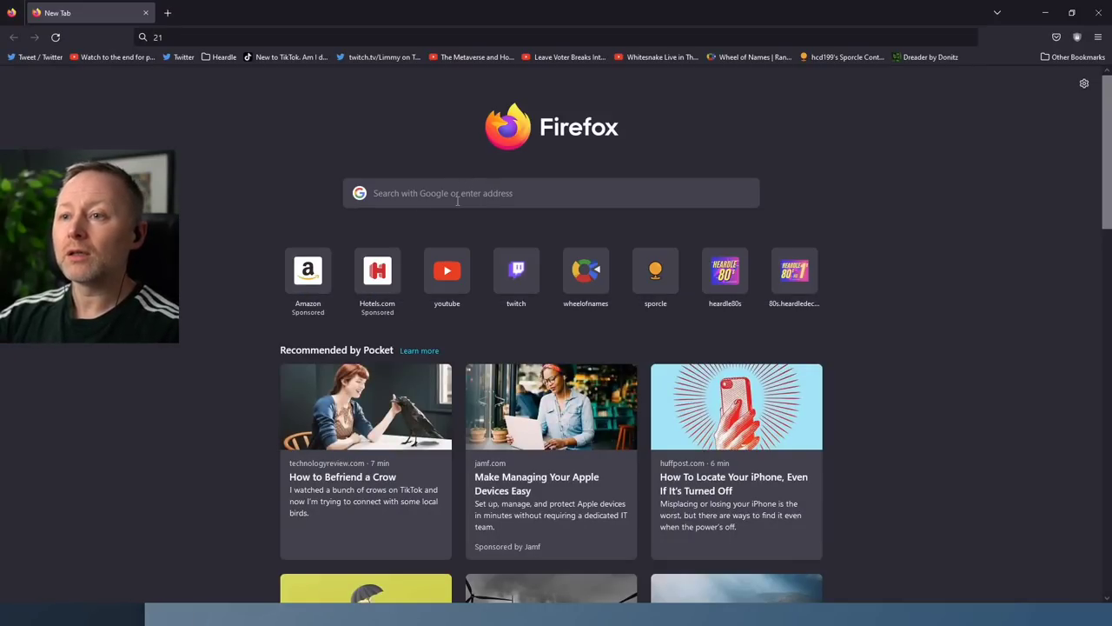
# Search Google for 'perfect skin lloyd cole'.
pyautogui.click(458, 196)
pyautogui.write('perfect s')
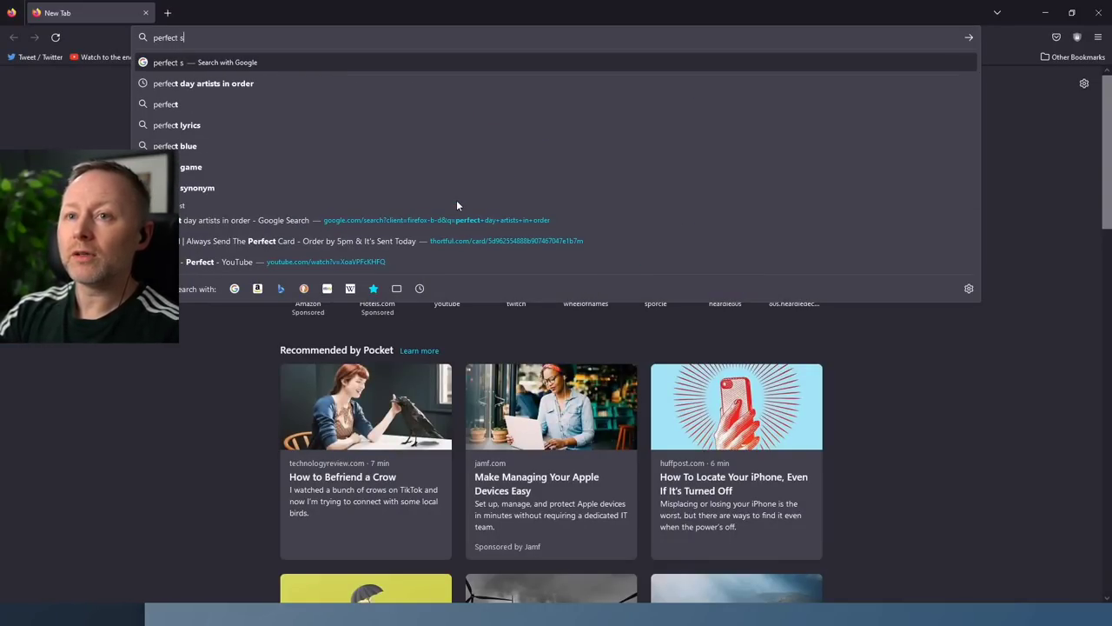
pyautogui.write('kin lloy')
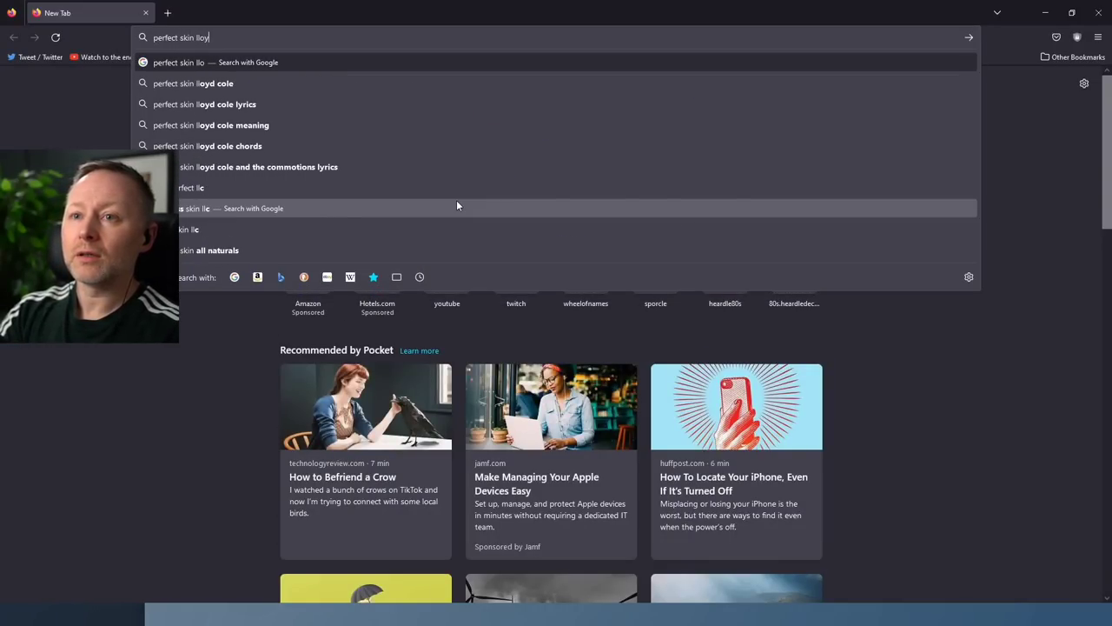
pyautogui.write('d cole')
pyautogui.press('Return')
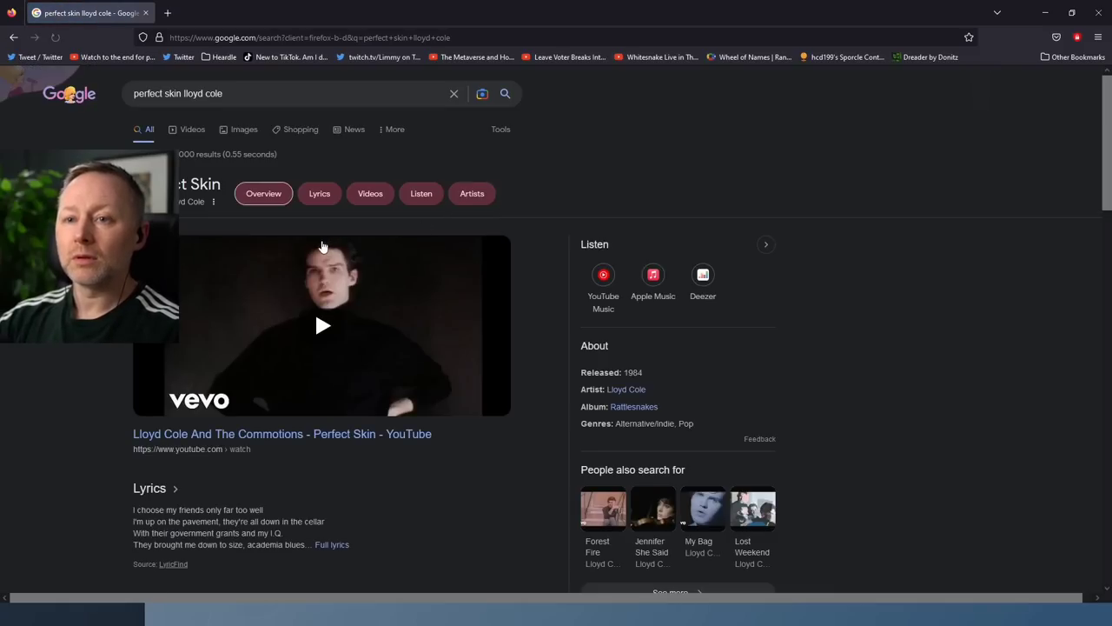
pyautogui.scroll(-5, 469, 222)
pyautogui.scroll(-5, 448, 248)
pyautogui.scroll(-3, 435, 260)
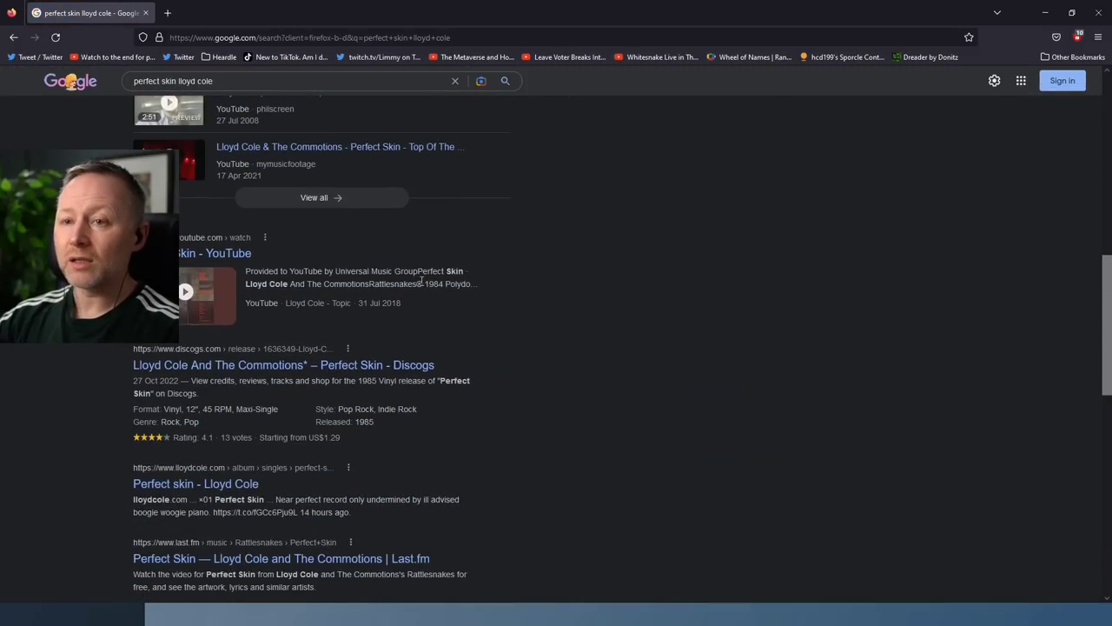
pyautogui.scroll(5, 423, 278)
pyautogui.scroll(5, 422, 282)
pyautogui.scroll(-5, 422, 280)
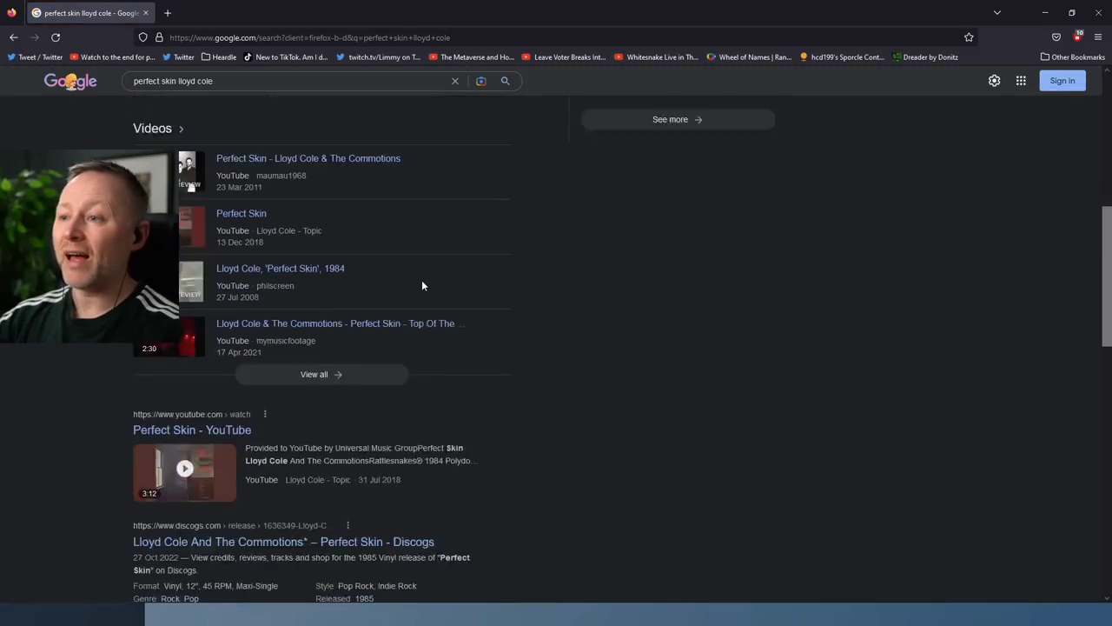
pyautogui.scroll(-3, 421, 280)
pyautogui.scroll(-3, 421, 280)
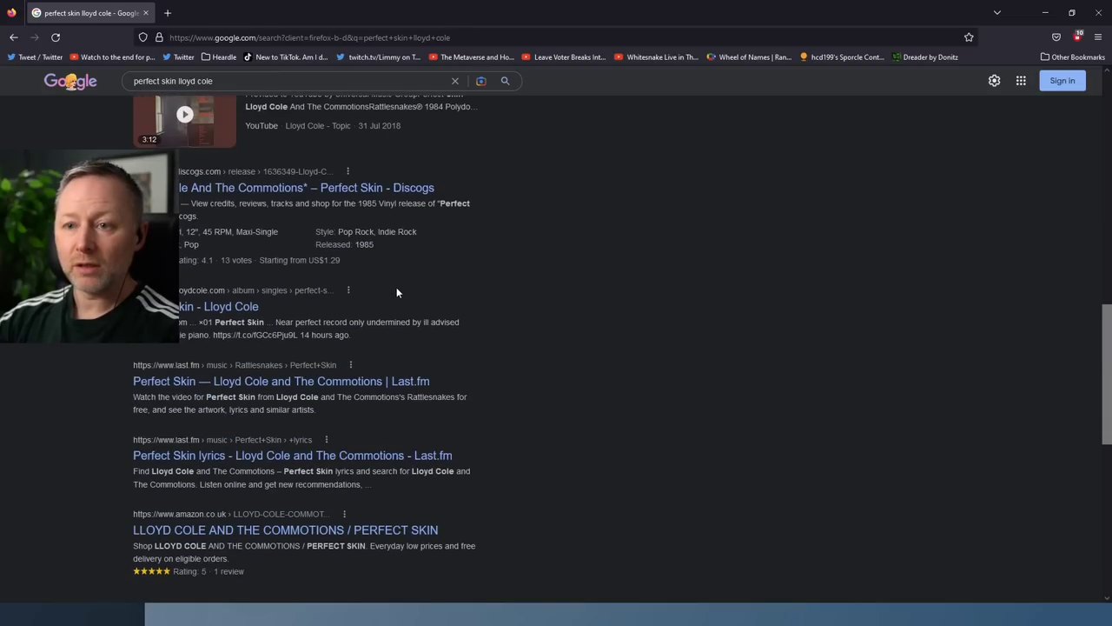
pyautogui.scroll(-3, 351, 300)
pyautogui.scroll(-5, 350, 299)
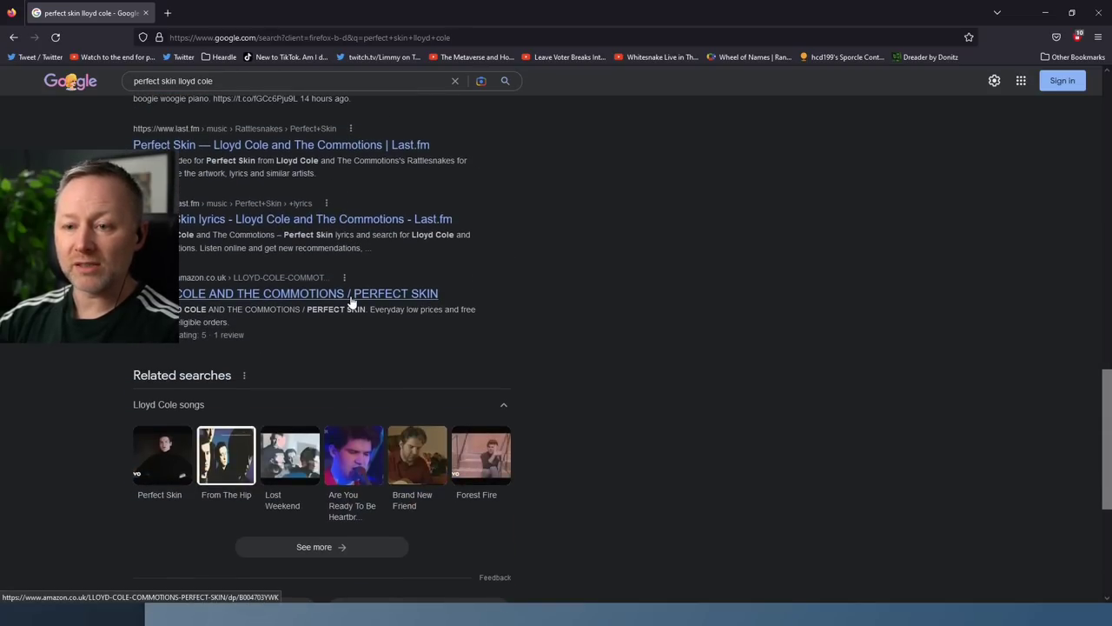
pyautogui.scroll(-3, 350, 300)
pyautogui.scroll(5, 449, 292)
pyautogui.scroll(5, 450, 292)
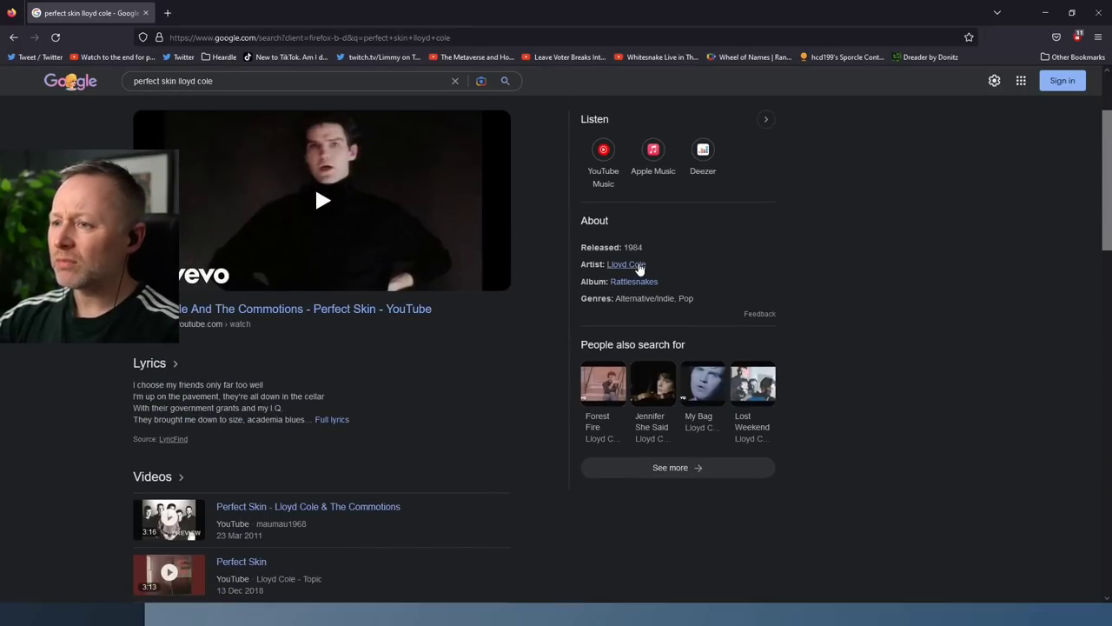
# Look up the artist Lloyd Cole and open his Wikipedia article.
pyautogui.click(628, 265)
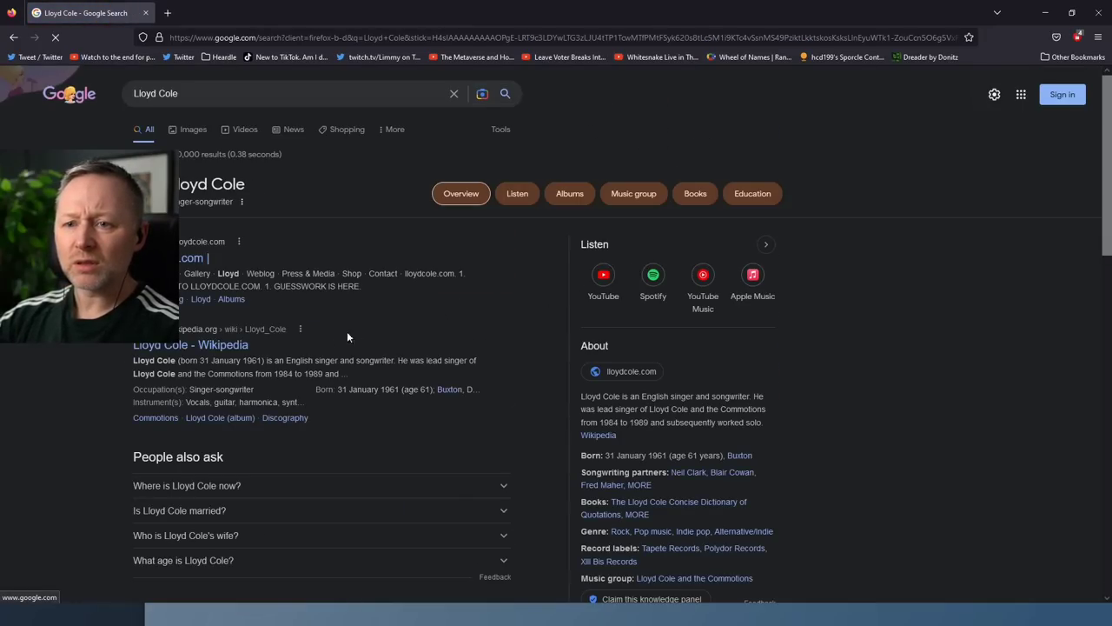
pyautogui.click(191, 345)
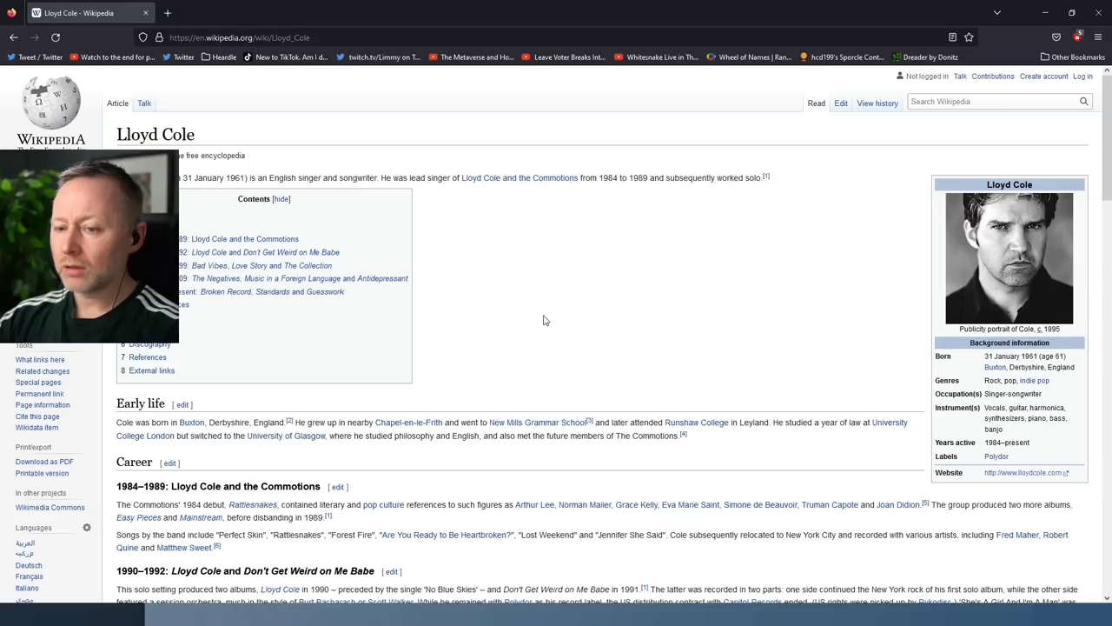
pyautogui.scroll(-2, 545, 320)
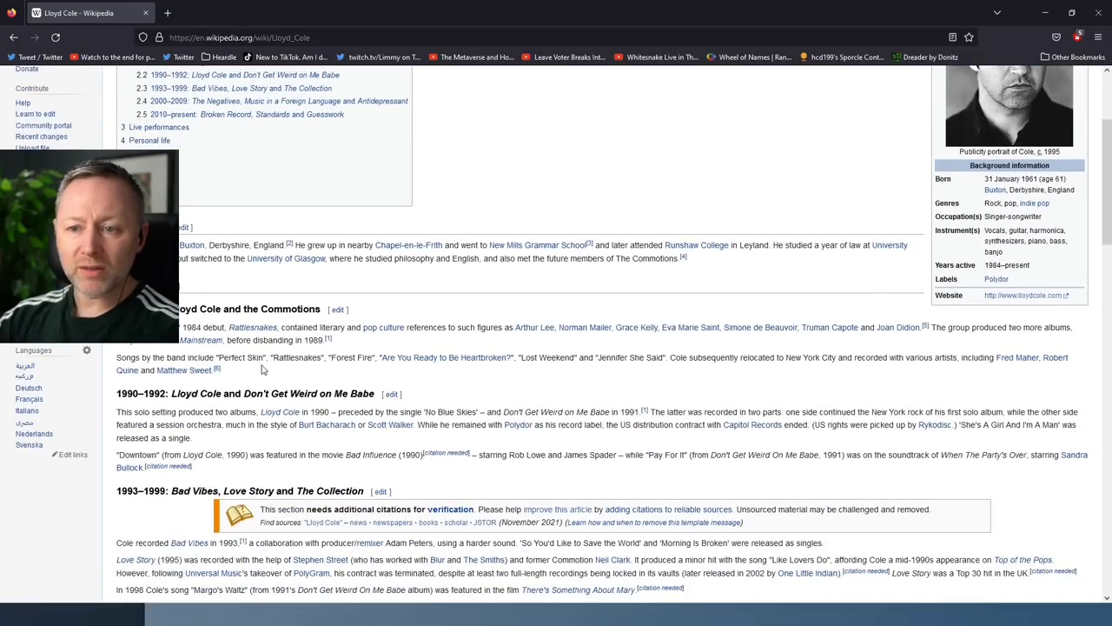
pyautogui.scroll(1, 250, 375)
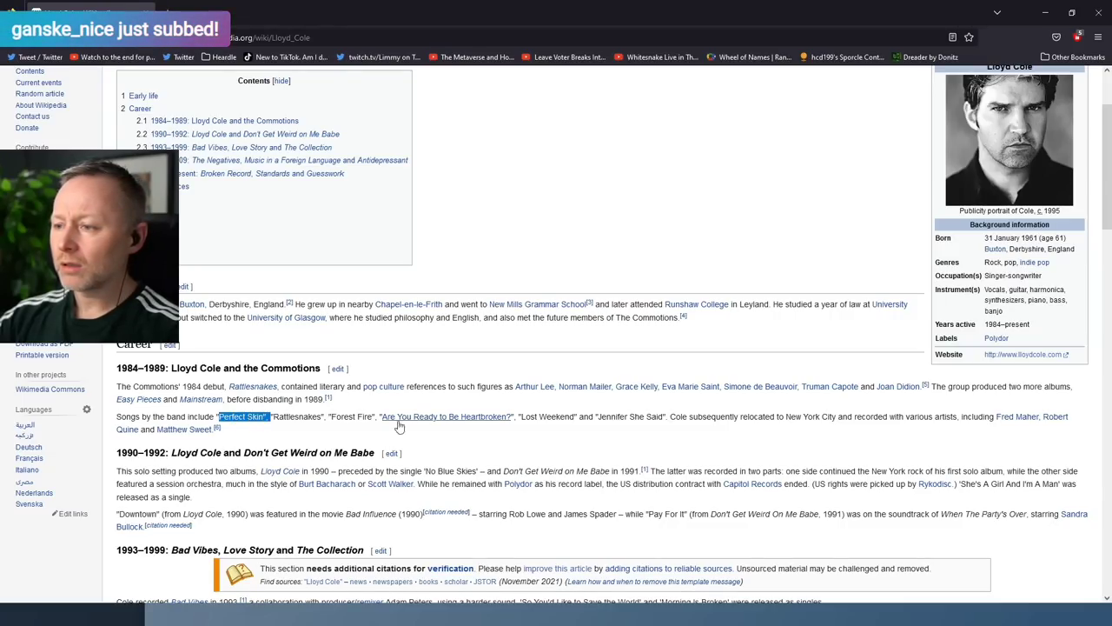
# Go via the Rattlesnakes album to "Are You Ready to Be Heartbroken?" and select Neil Clark.
pyautogui.click(442, 418)
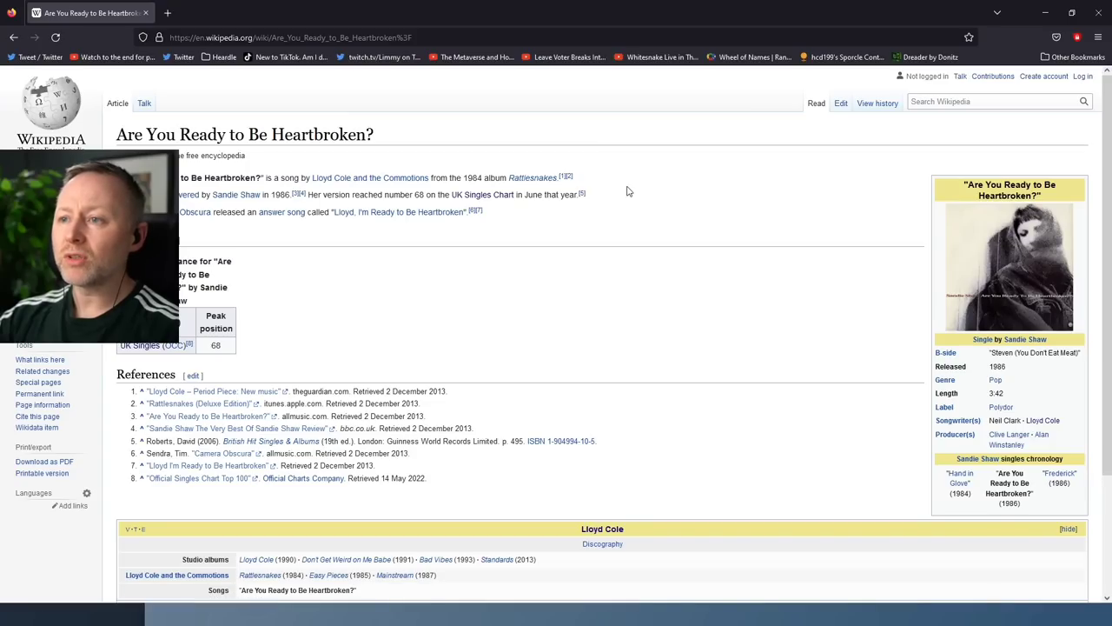
pyautogui.click(534, 178)
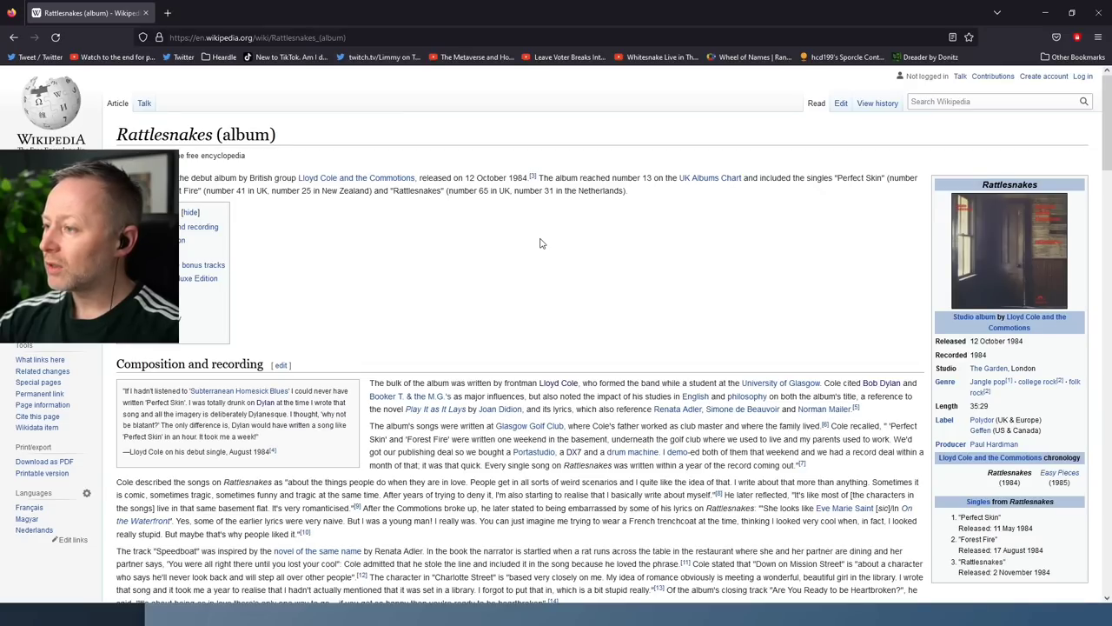
pyautogui.scroll(-5, 541, 242)
pyautogui.scroll(-3, 541, 241)
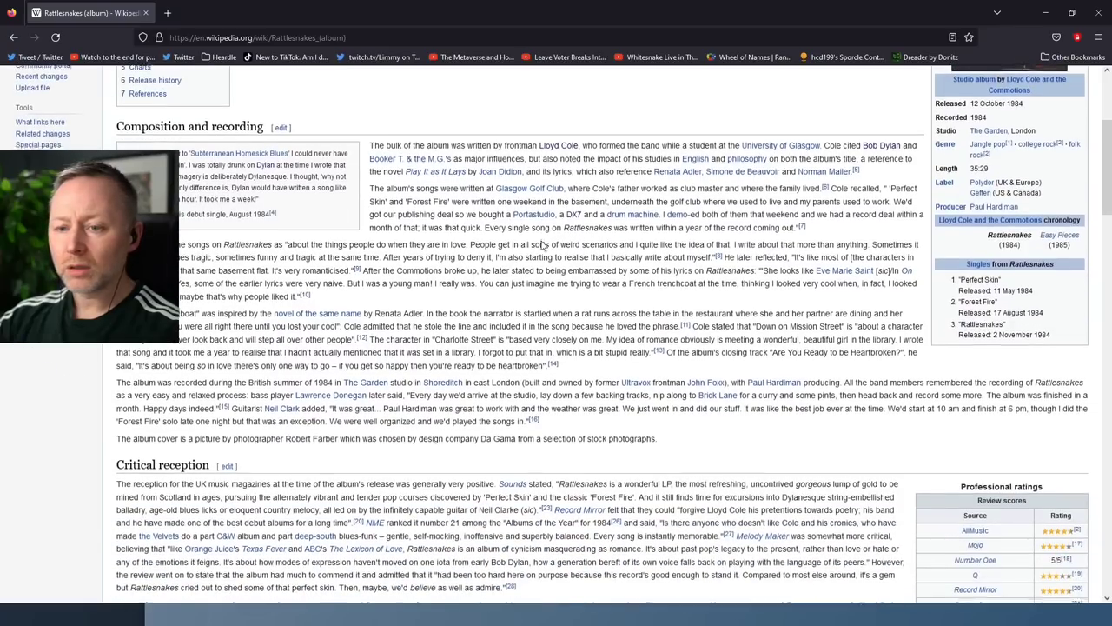
pyautogui.scroll(-5, 540, 242)
pyautogui.scroll(-3, 541, 241)
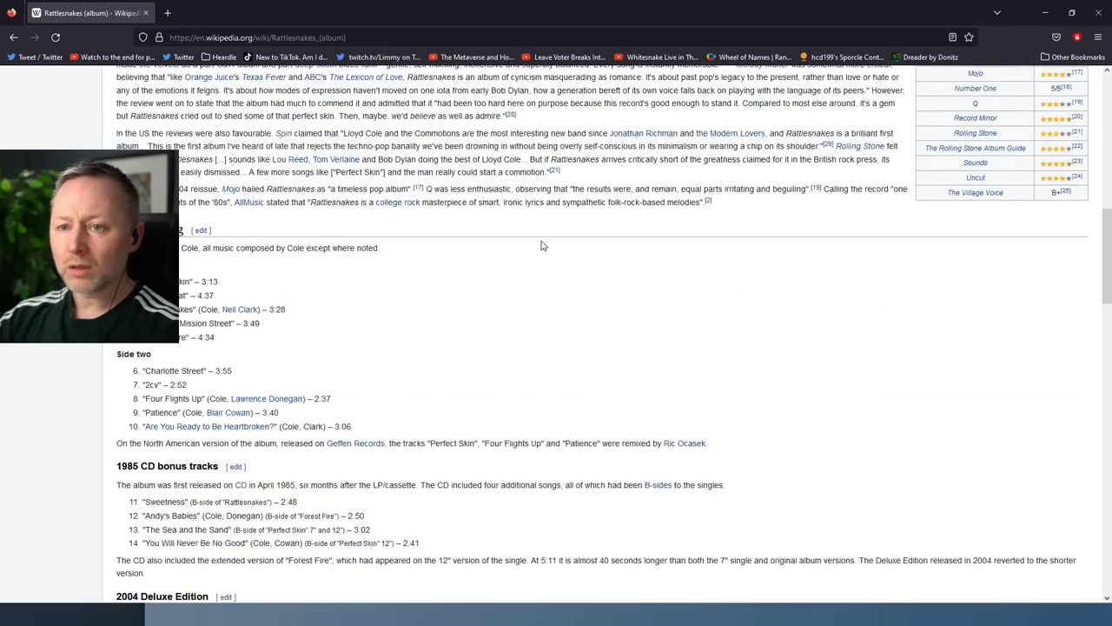
pyautogui.scroll(5, 606, 300)
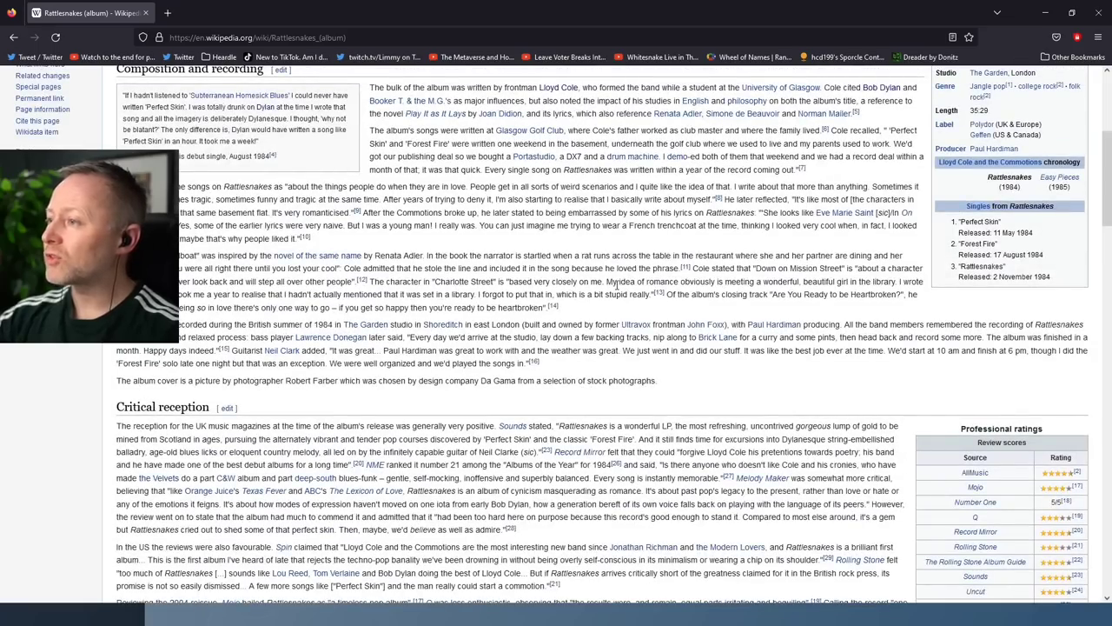
pyautogui.click(839, 294)
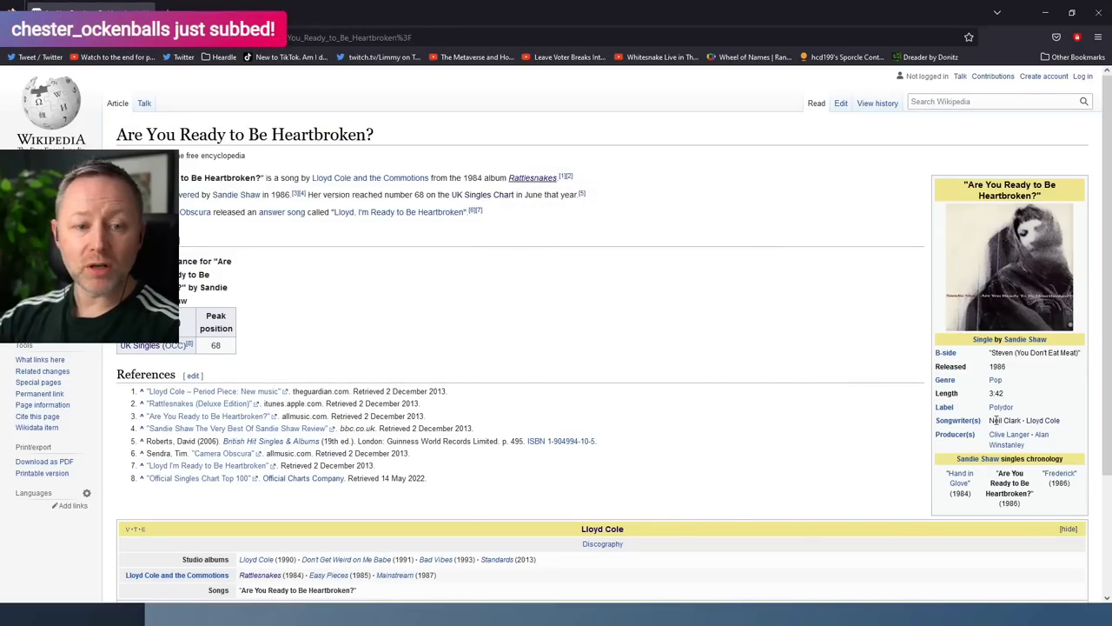
pyautogui.moveTo(990, 420); pyautogui.dragTo(1021, 420)
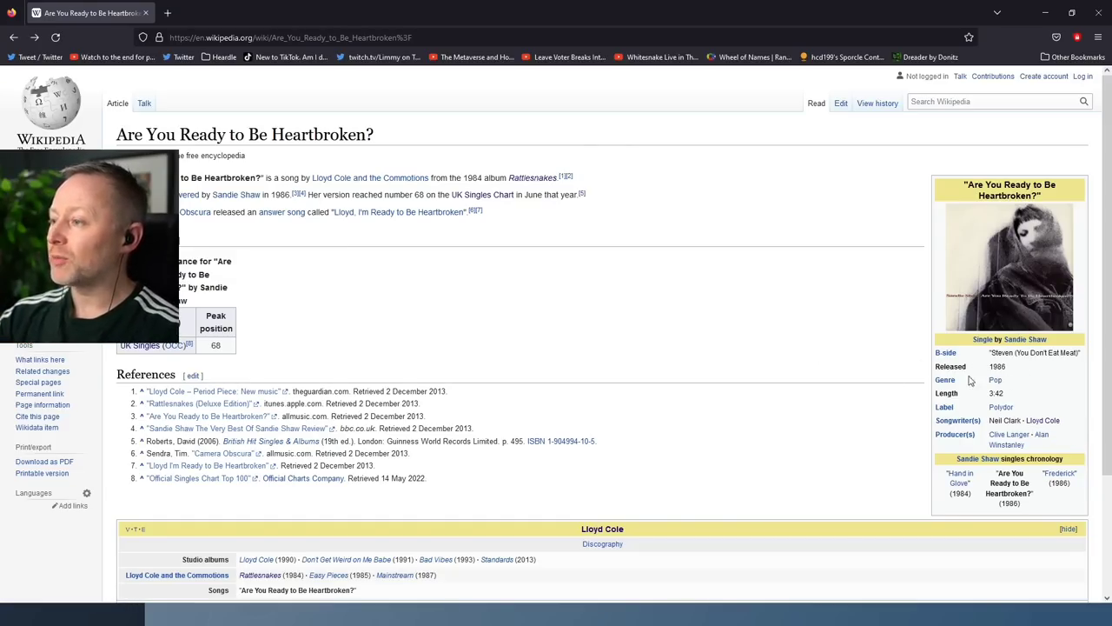
# Return to the Lloyd Cole article and briefly select the word "Perfect".
pyautogui.click(14, 37)
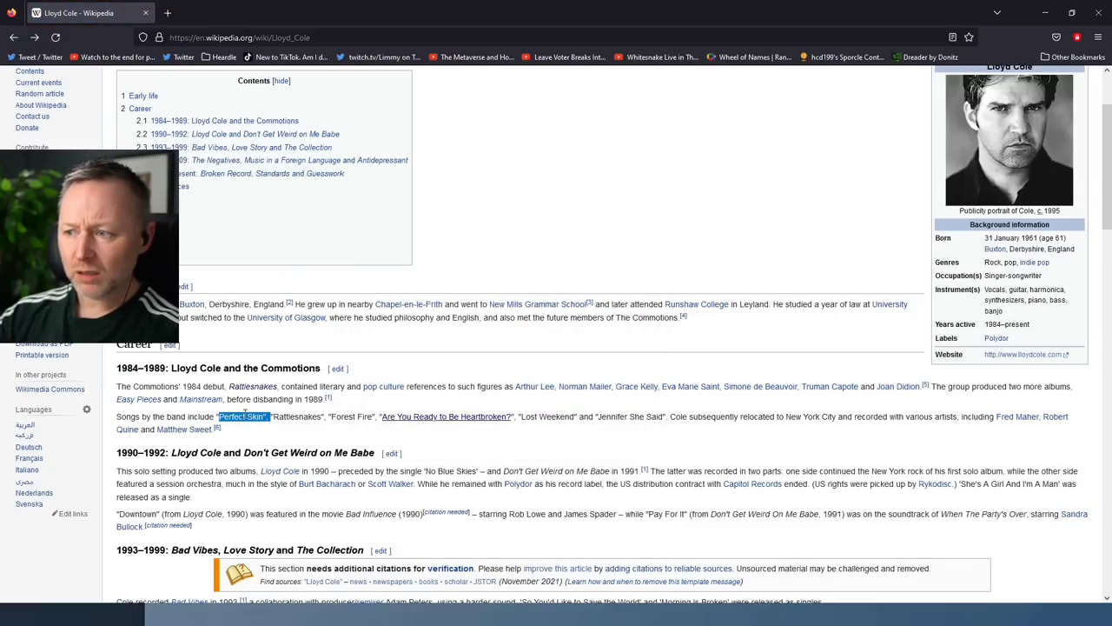
pyautogui.doubleClick(235, 416)
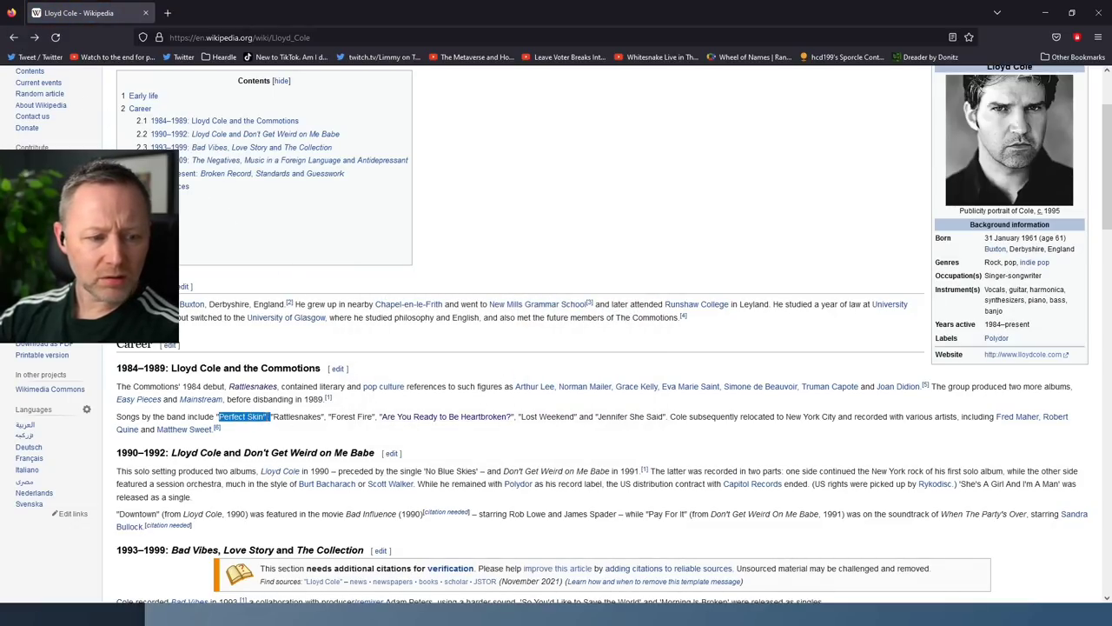
pyautogui.click(250, 416)
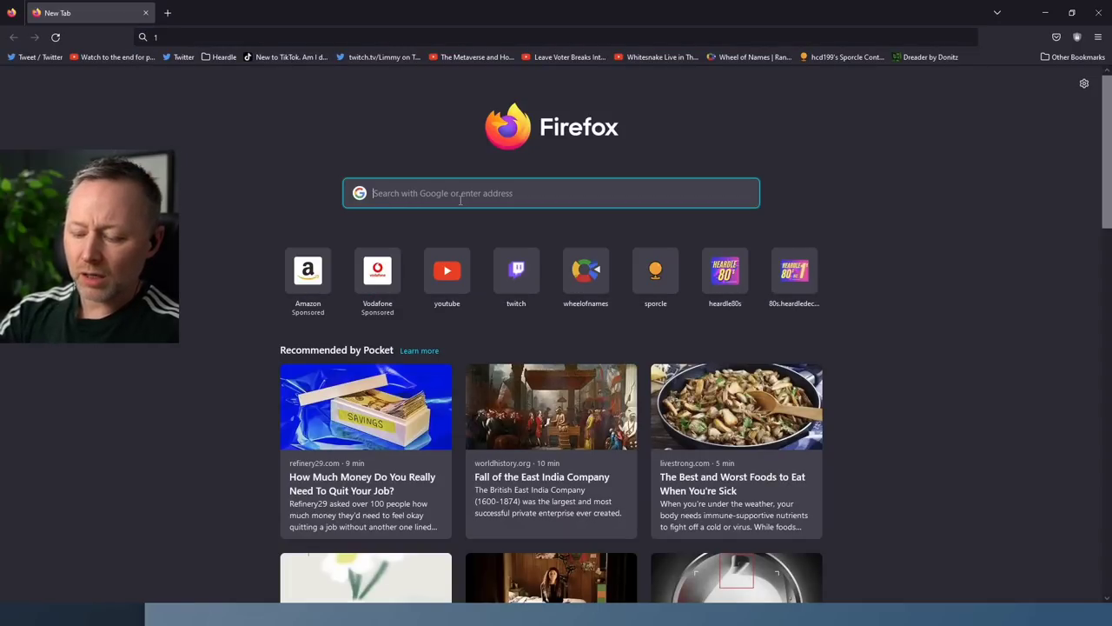
pyautogui.write('gina g')
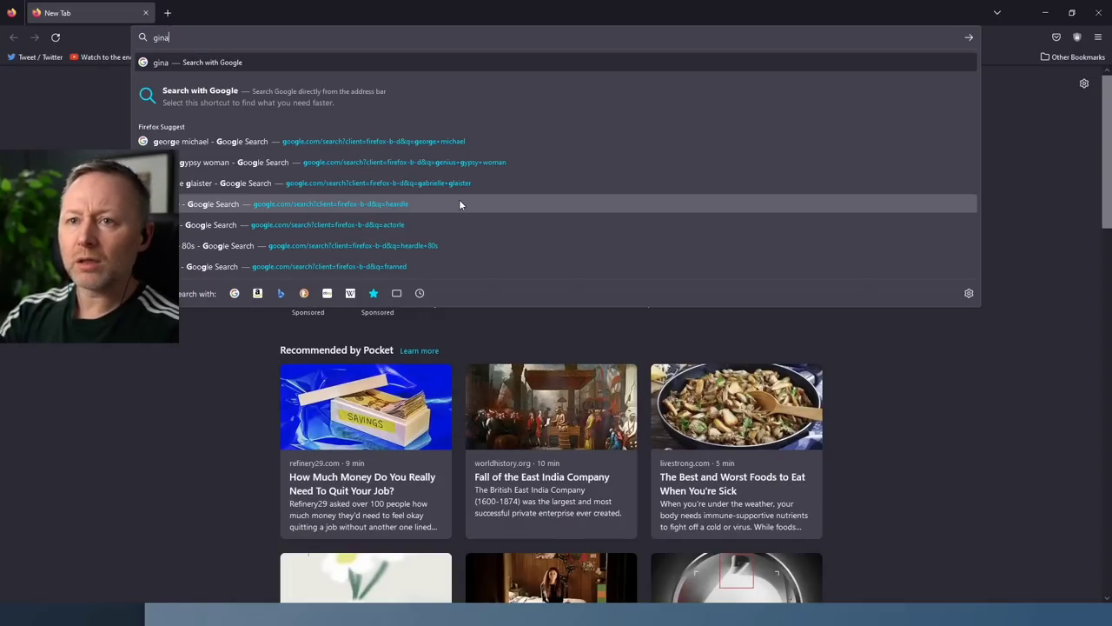
# Search for Gina G, then open her "Ooh Aah... Just a Little Bit" article.
pyautogui.press('Return')
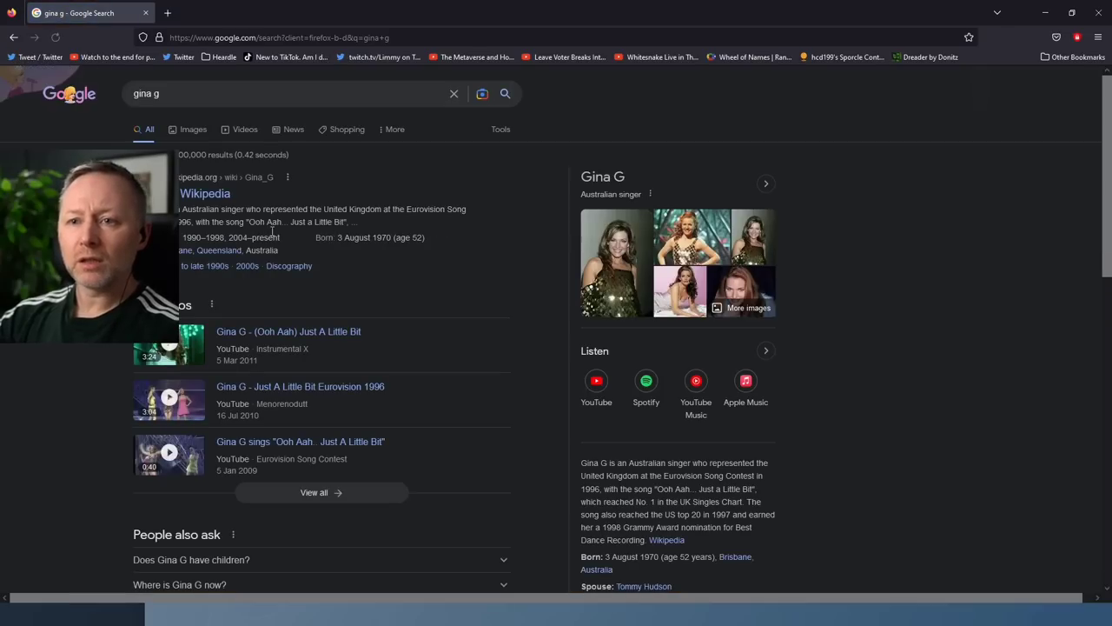
pyautogui.click(204, 193)
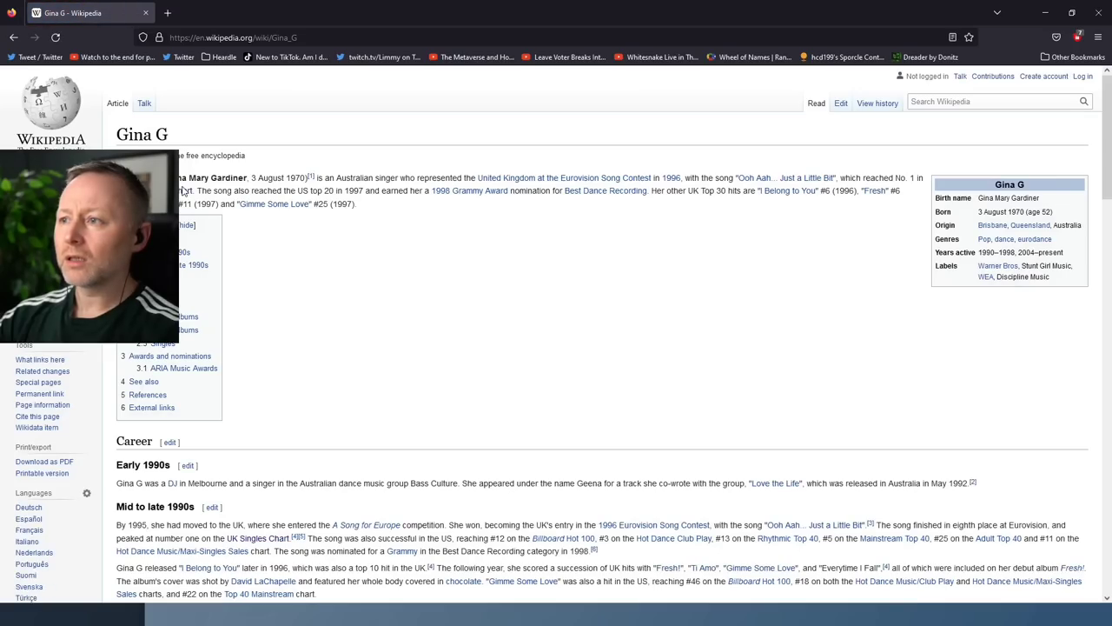
pyautogui.click(761, 178)
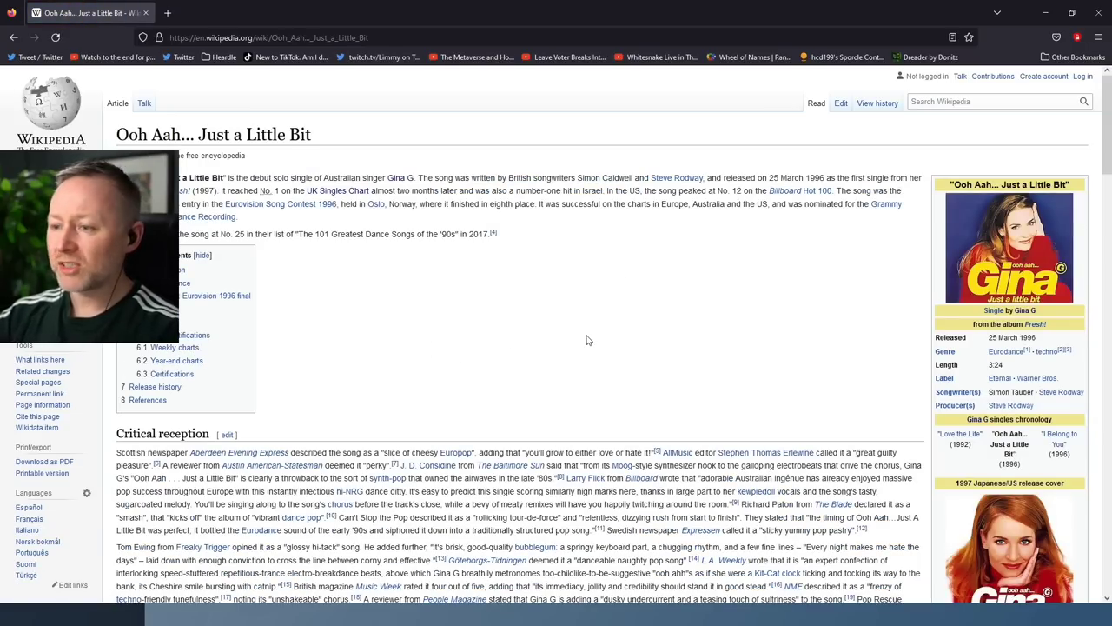
pyautogui.scroll(-5, 586, 337)
pyautogui.scroll(-4, 586, 338)
pyautogui.scroll(-2, 586, 337)
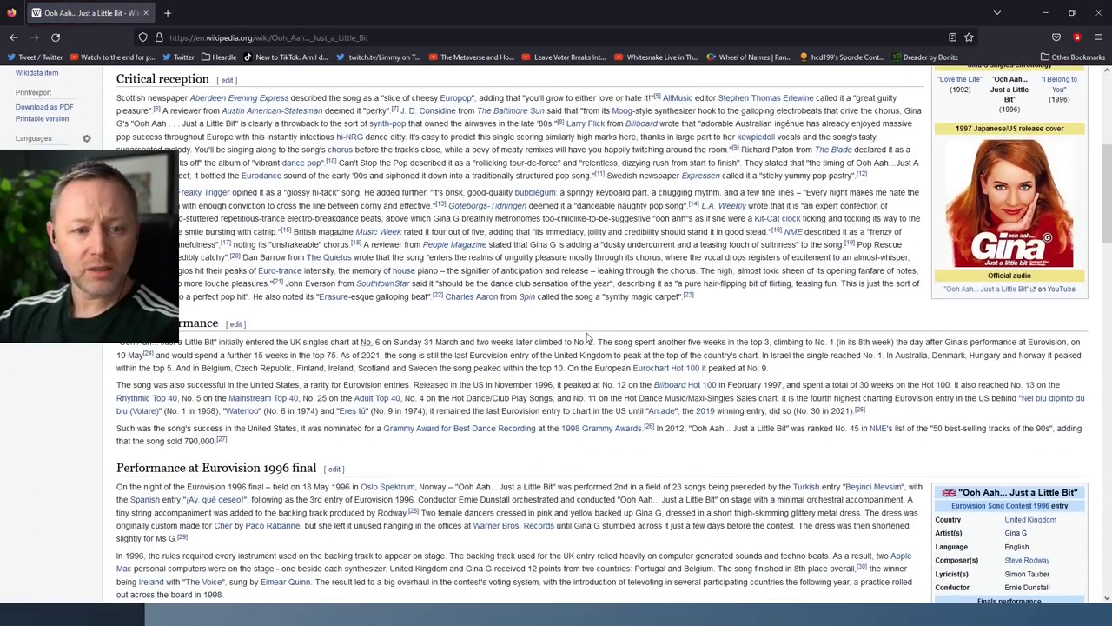
pyautogui.scroll(-2, 586, 337)
pyautogui.scroll(-5, 586, 337)
pyautogui.scroll(-2, 586, 337)
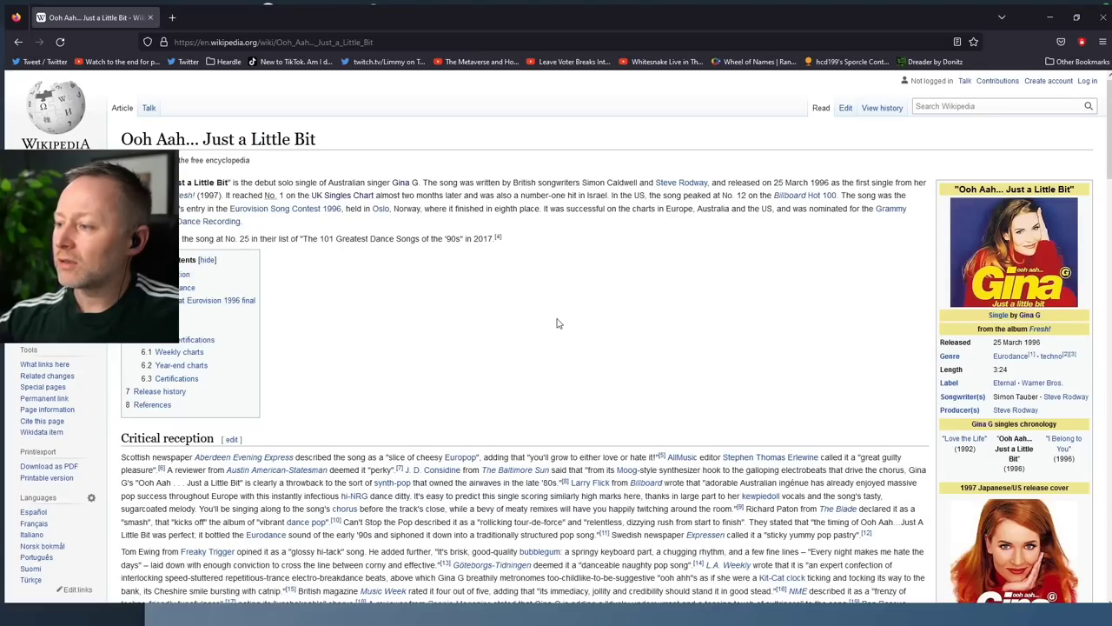
pyautogui.scroll(-3, 557, 322)
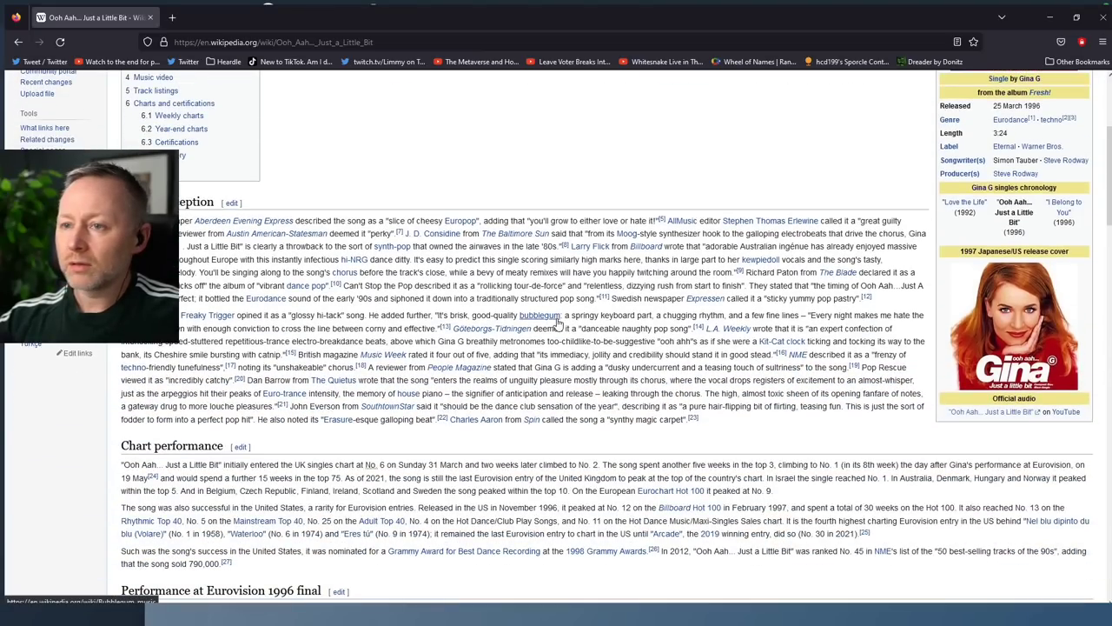
pyautogui.scroll(-5, 557, 322)
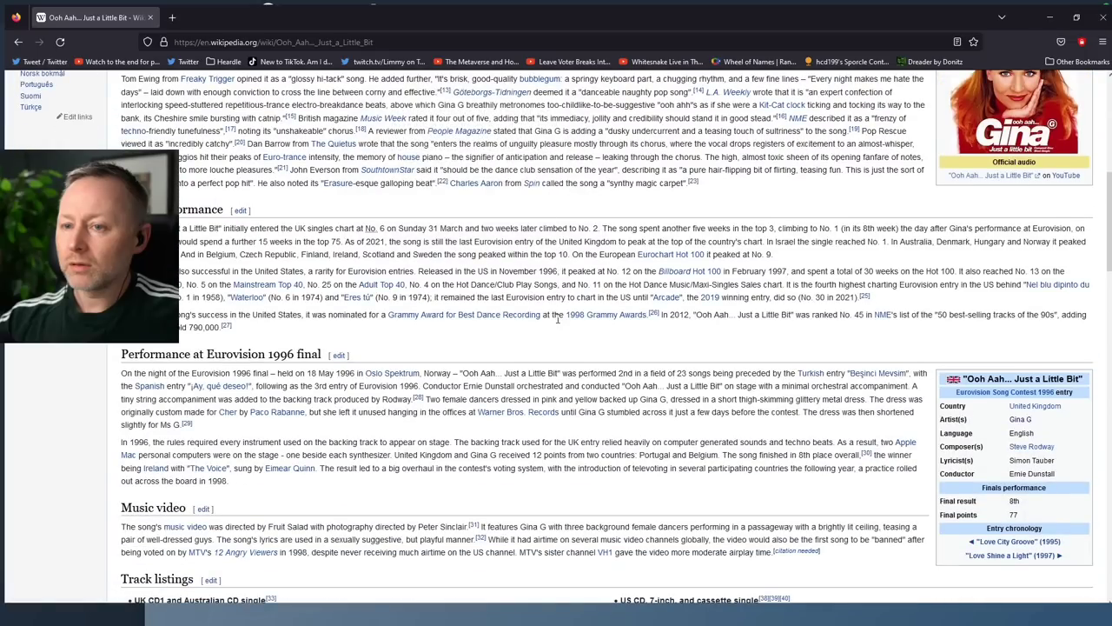
pyautogui.scroll(-4, 557, 322)
pyautogui.scroll(-2, 557, 323)
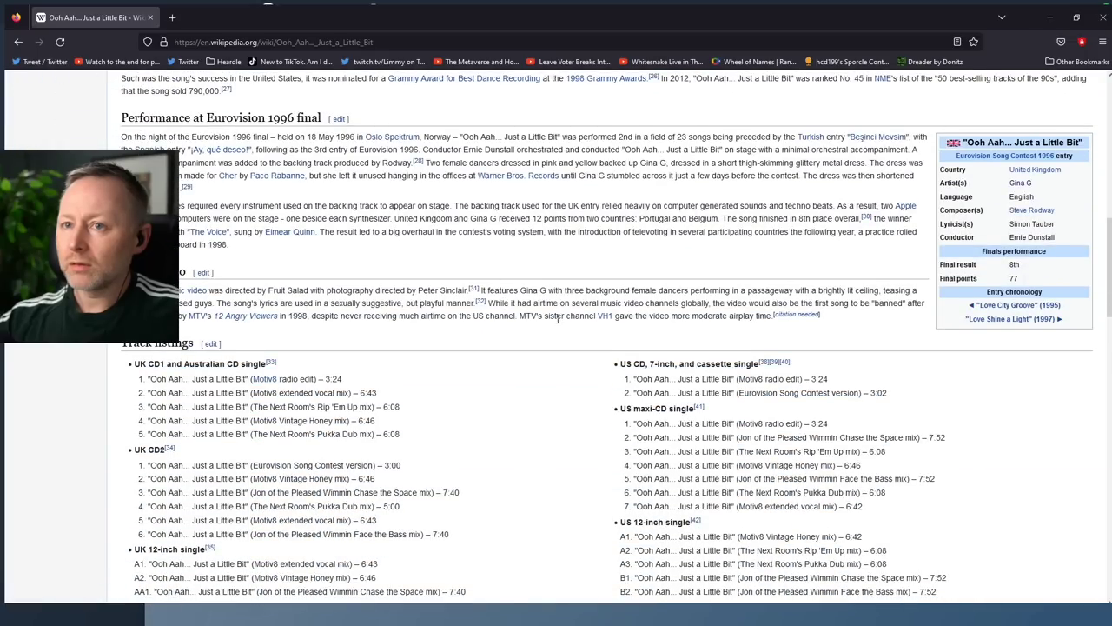
pyautogui.scroll(-3, 557, 322)
pyautogui.scroll(2, 557, 322)
pyautogui.scroll(8, 557, 322)
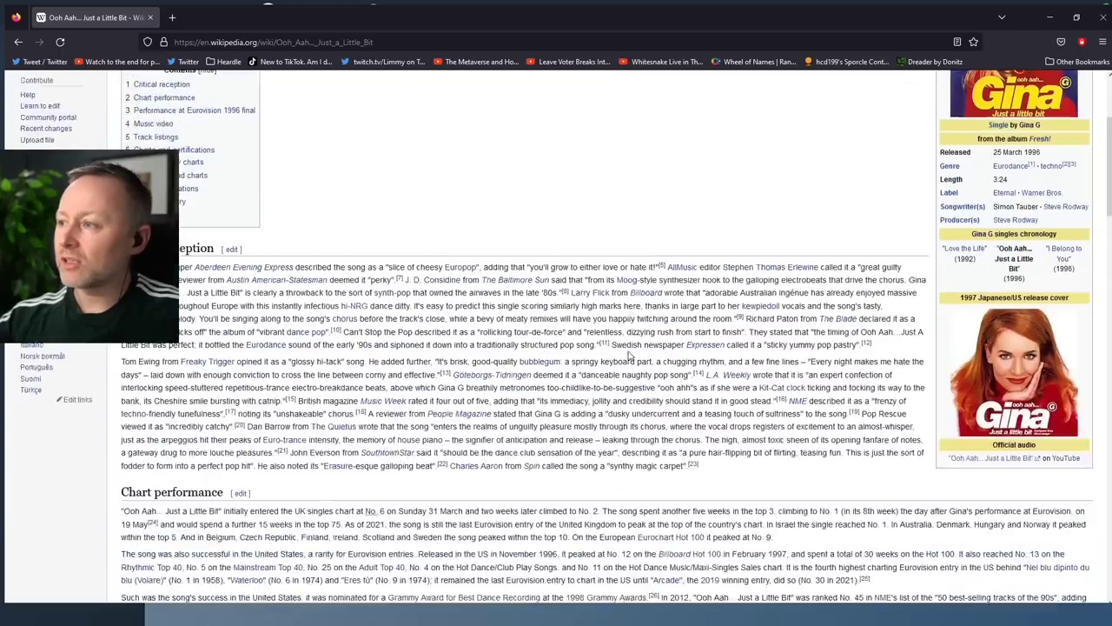
pyautogui.scroll(6, 643, 361)
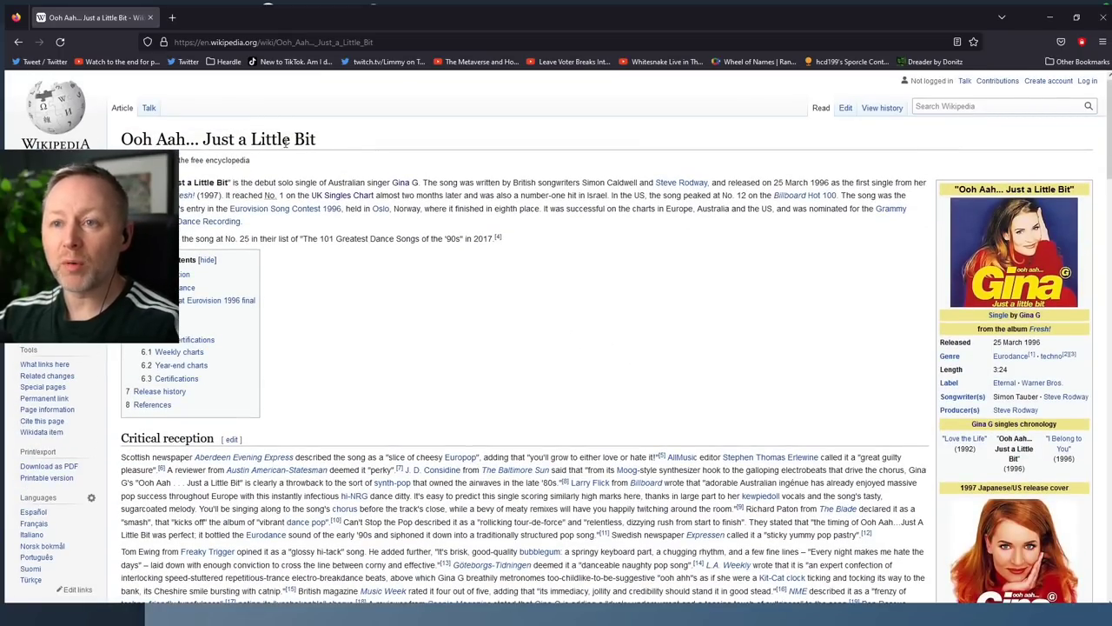